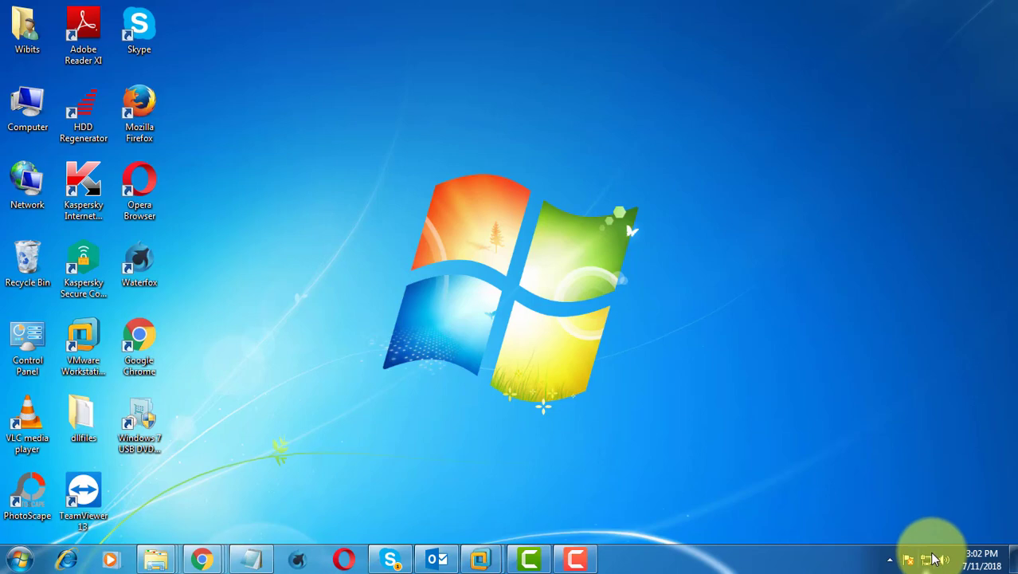
Look up the IPv4 address of the Local Area Connection in its TCP/IPv4 properties, leaving the settings unchanged.
right_click(930, 556)
left_click(928, 548)
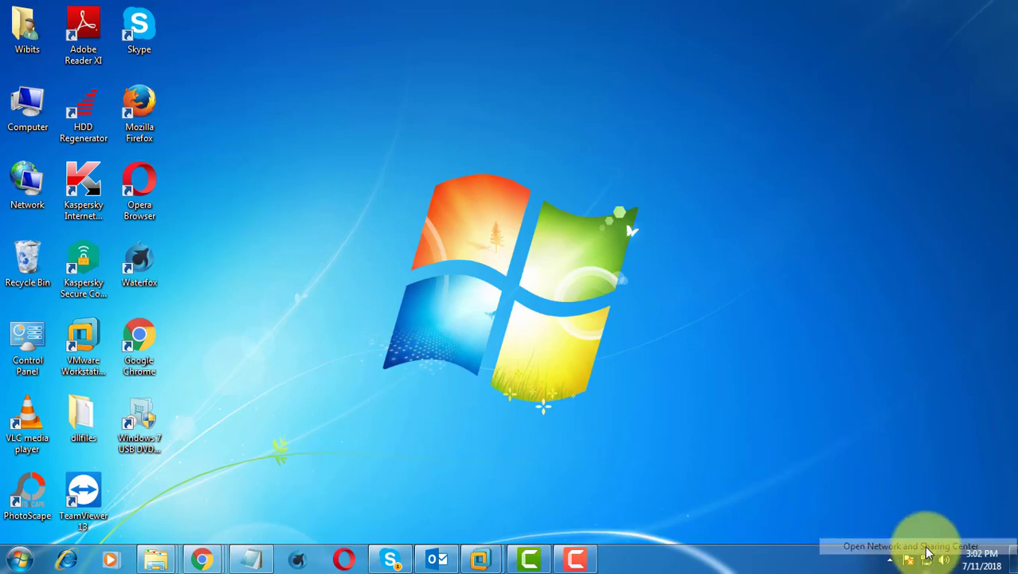
left_click(407, 116)
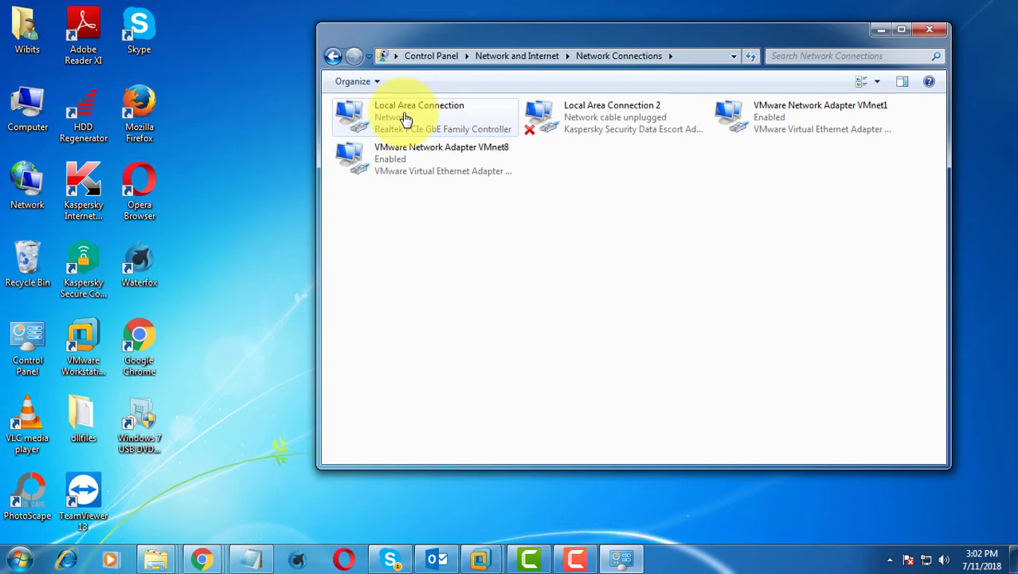
left_click(407, 116)
right_click(429, 119)
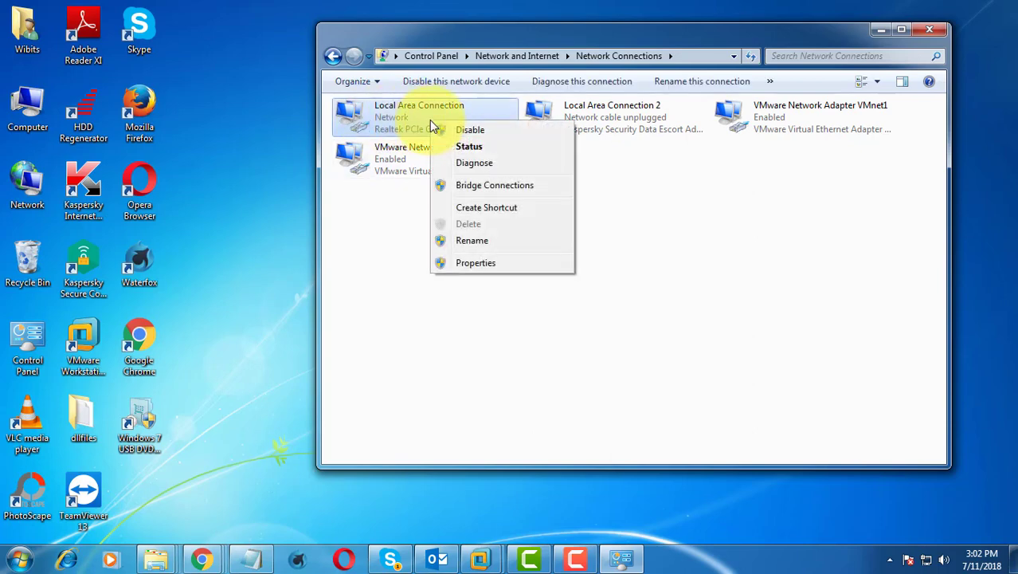
left_click(489, 271)
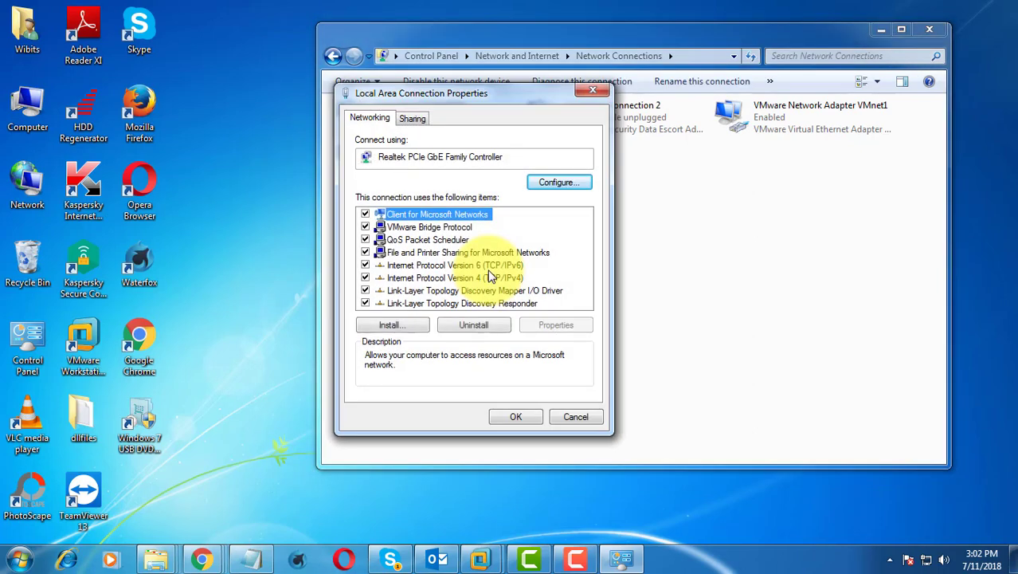
double_click(470, 279)
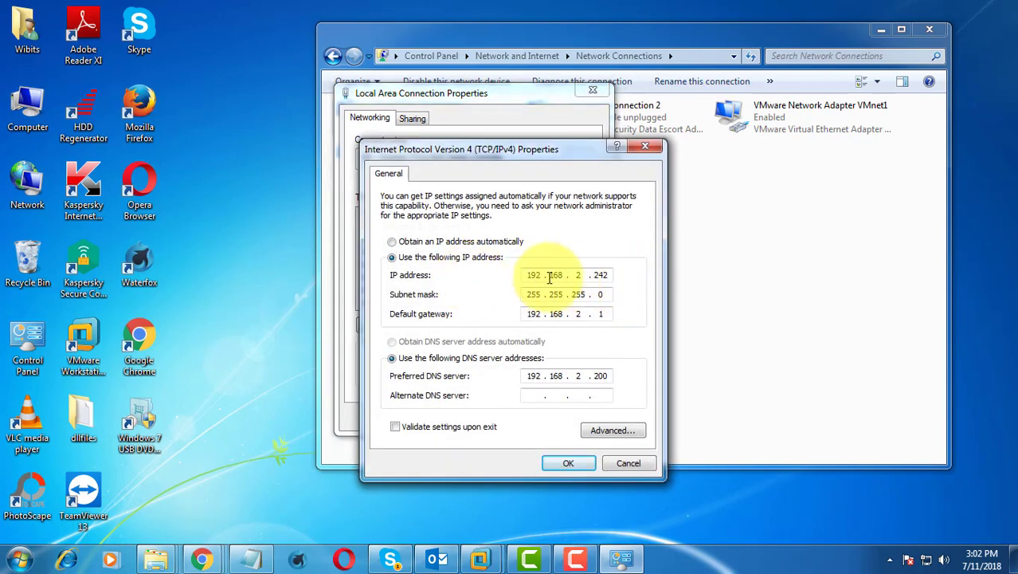
double_click(600, 274)
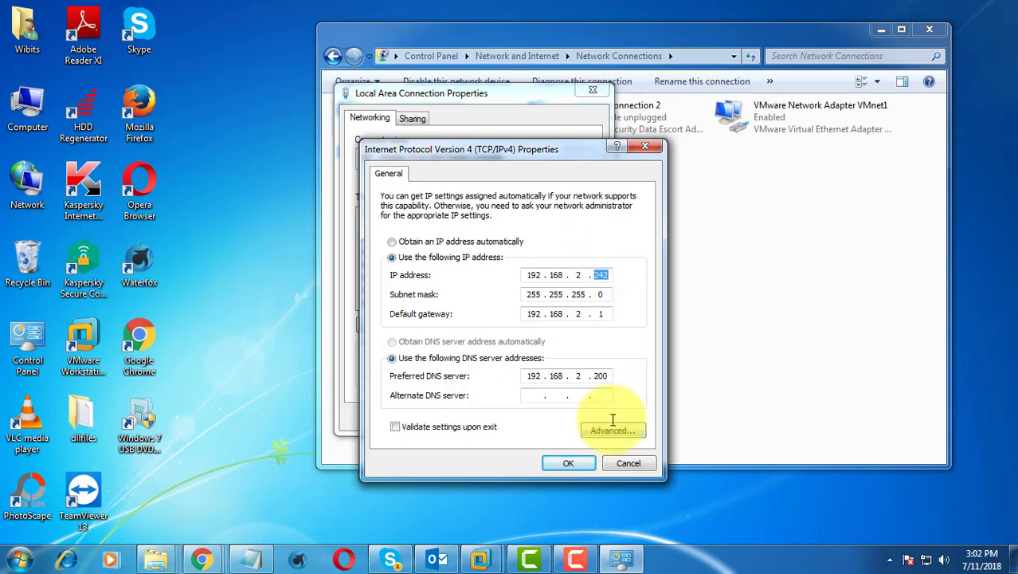
left_click(630, 464)
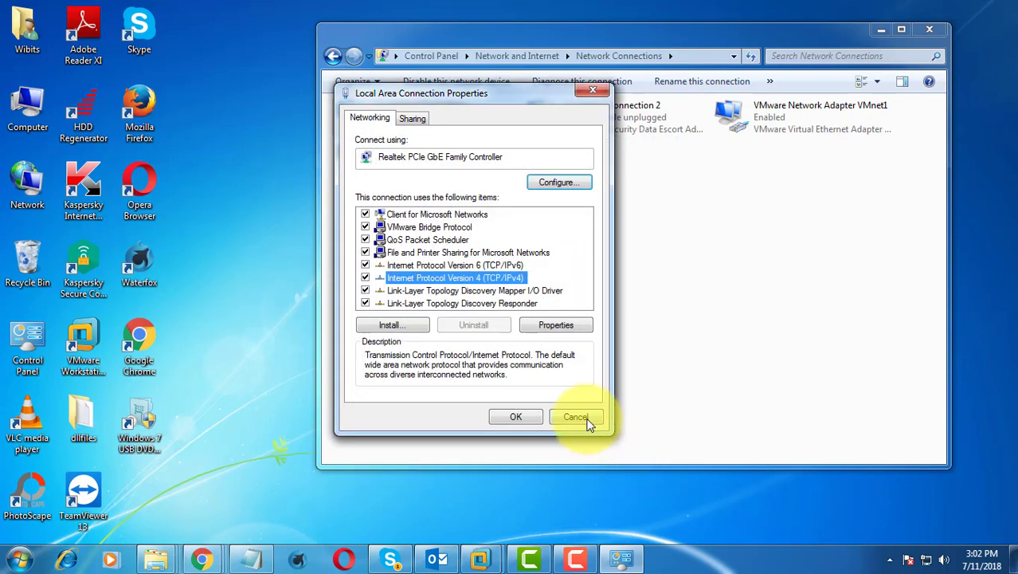
left_click(575, 416)
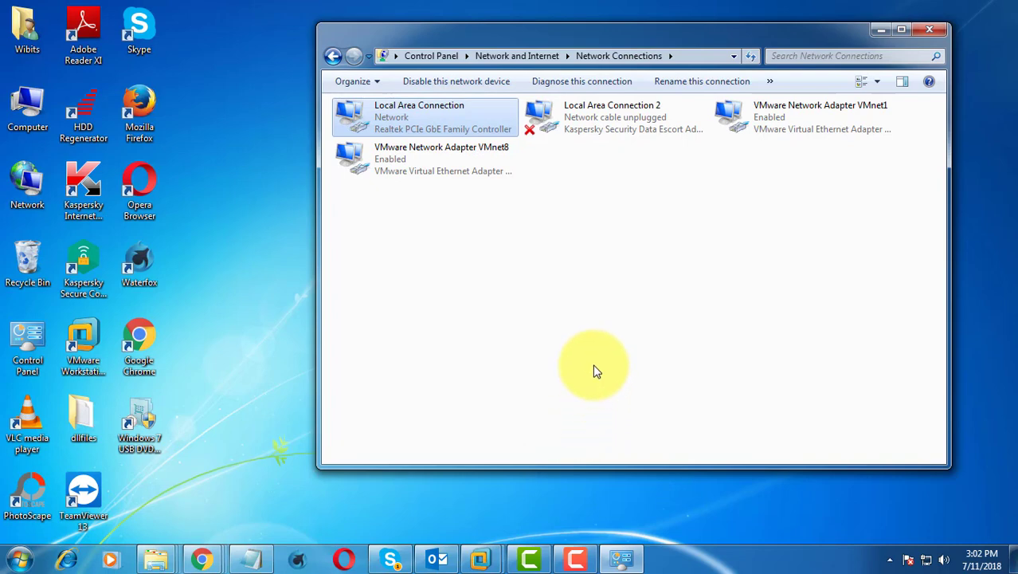
Turn on file and printer sharing for the Public network profile in the advanced sharing settings and save the change.
left_click(332, 56)
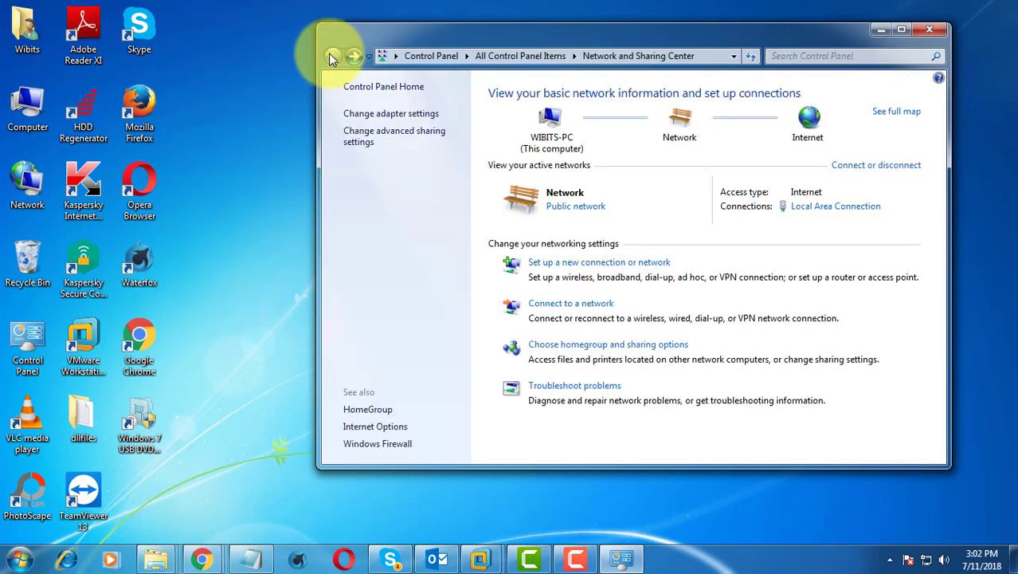
left_click(357, 135)
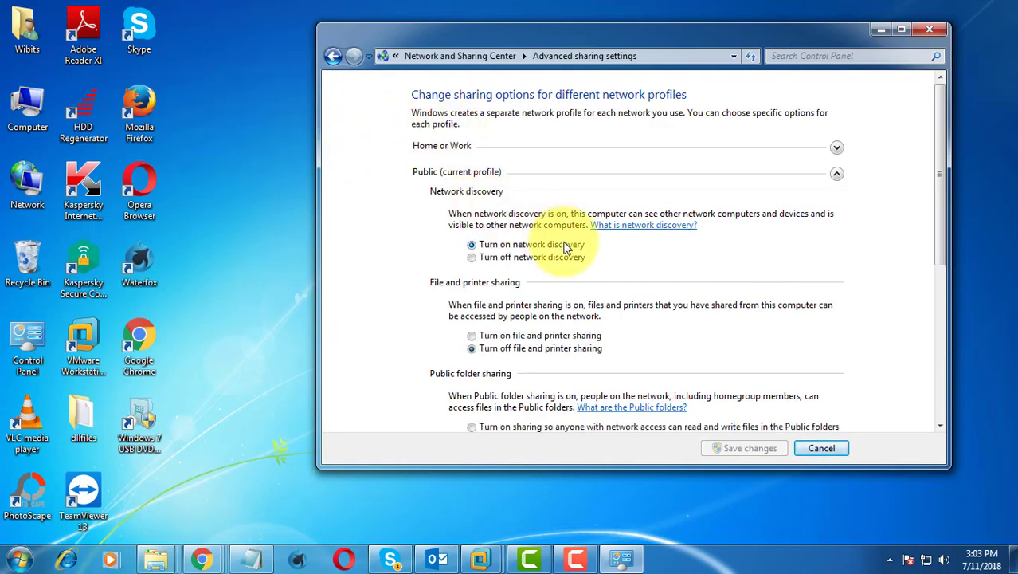
left_click(474, 337)
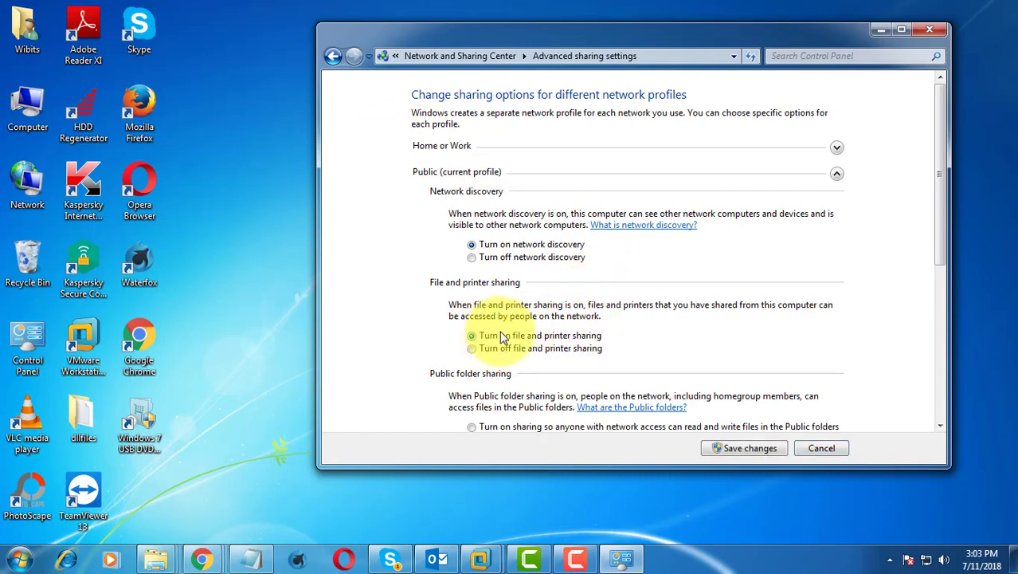
left_click(744, 448)
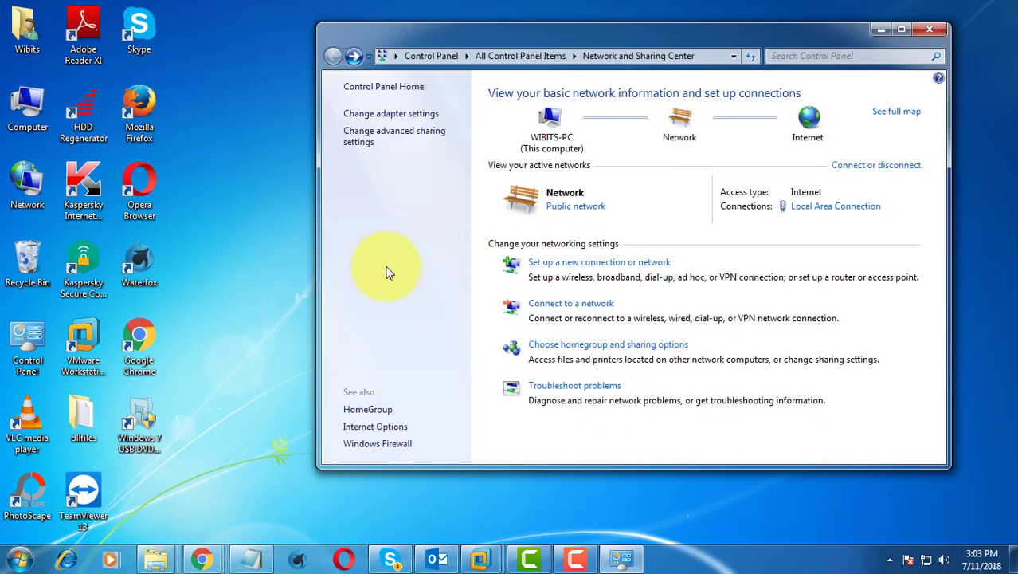
left_click(939, 35)
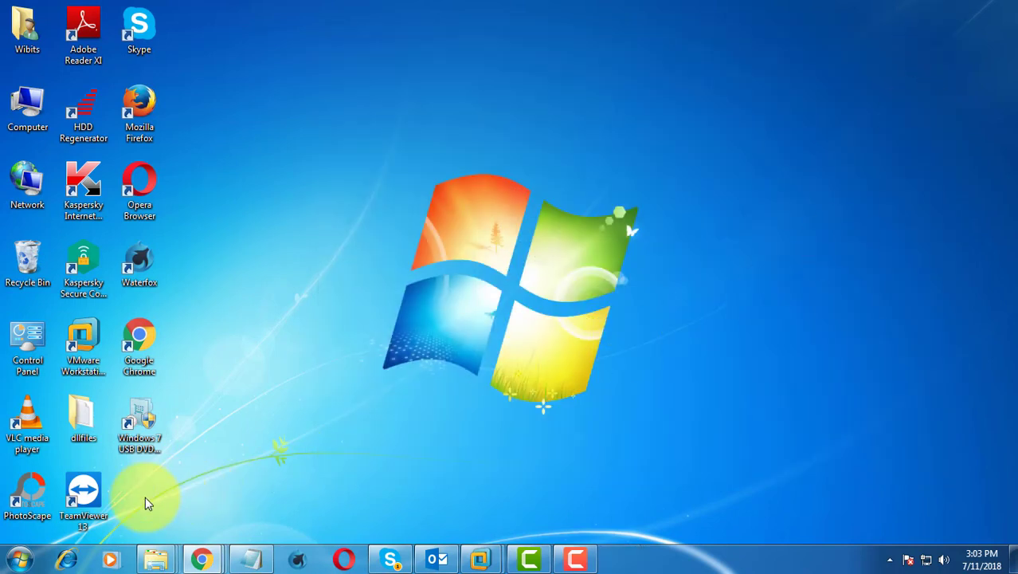
Start adding a local printer from Devices and Printers, using the existing port LPT1: (Printer Port).
left_click(20, 559)
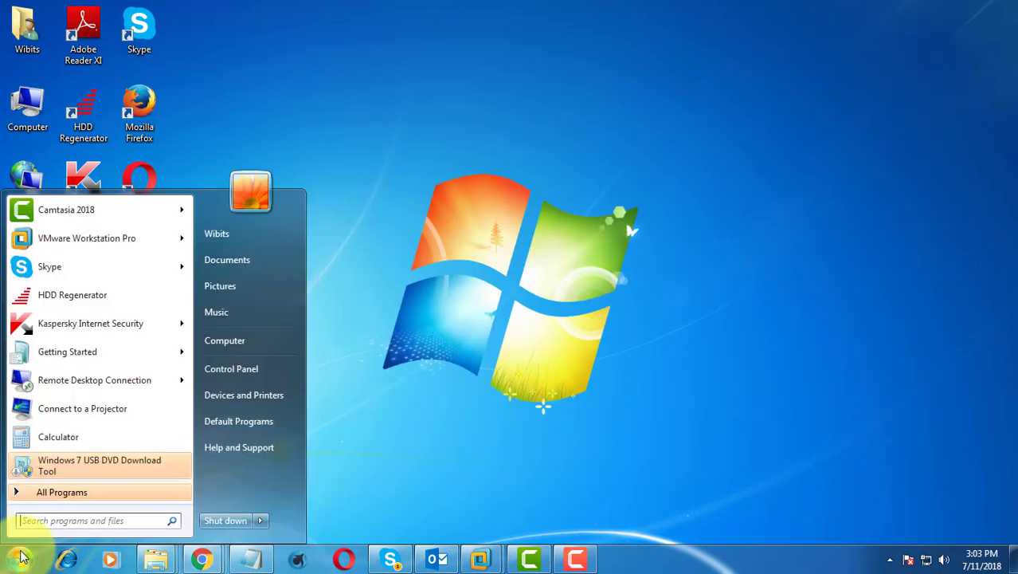
left_click(248, 399)
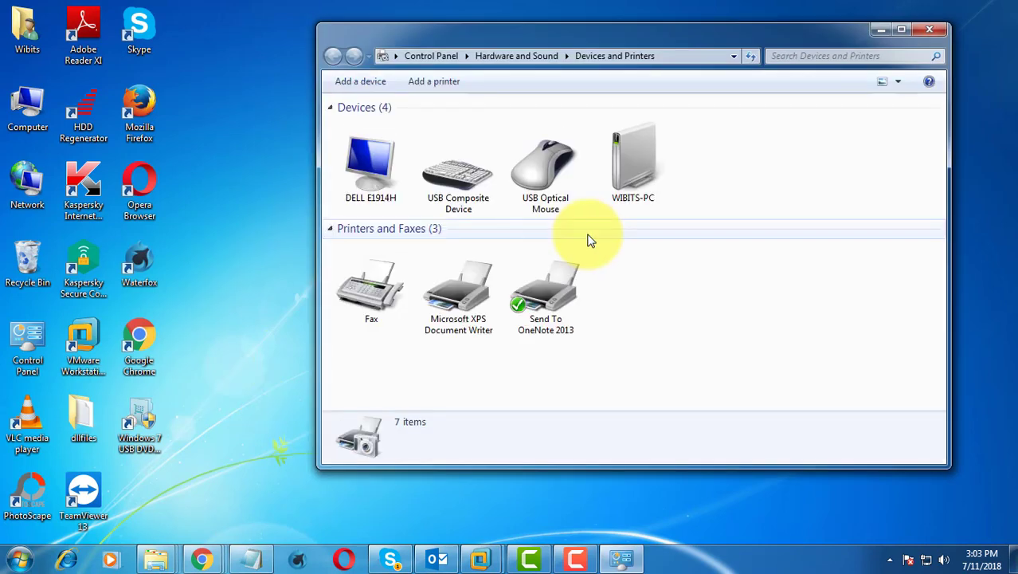
left_click(433, 87)
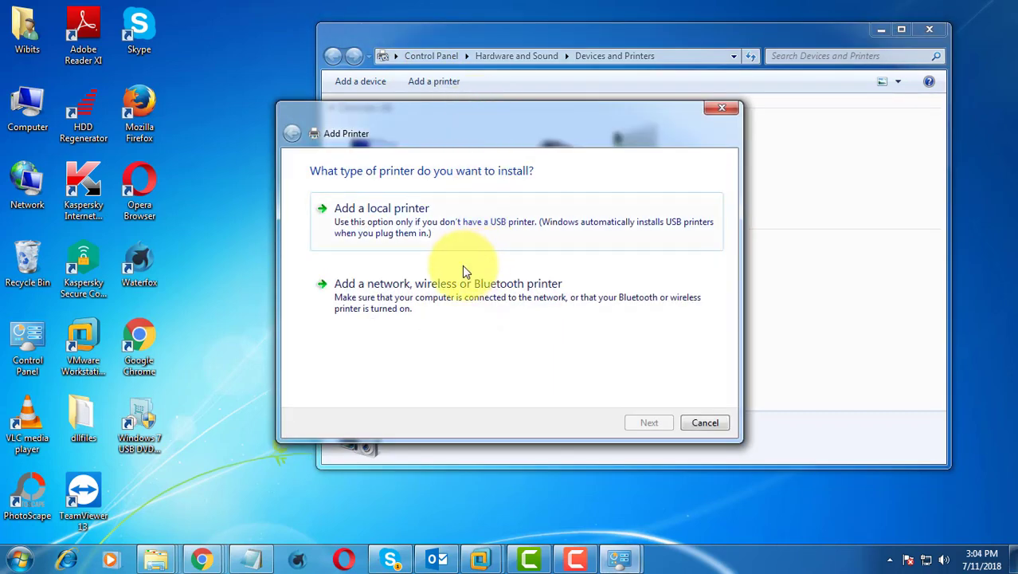
left_click(427, 220)
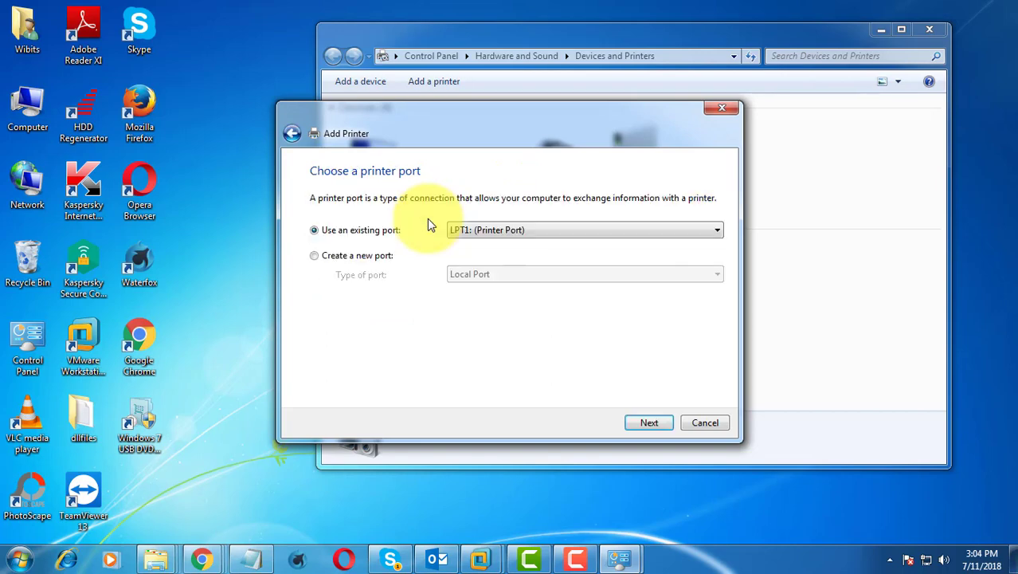
left_click(649, 423)
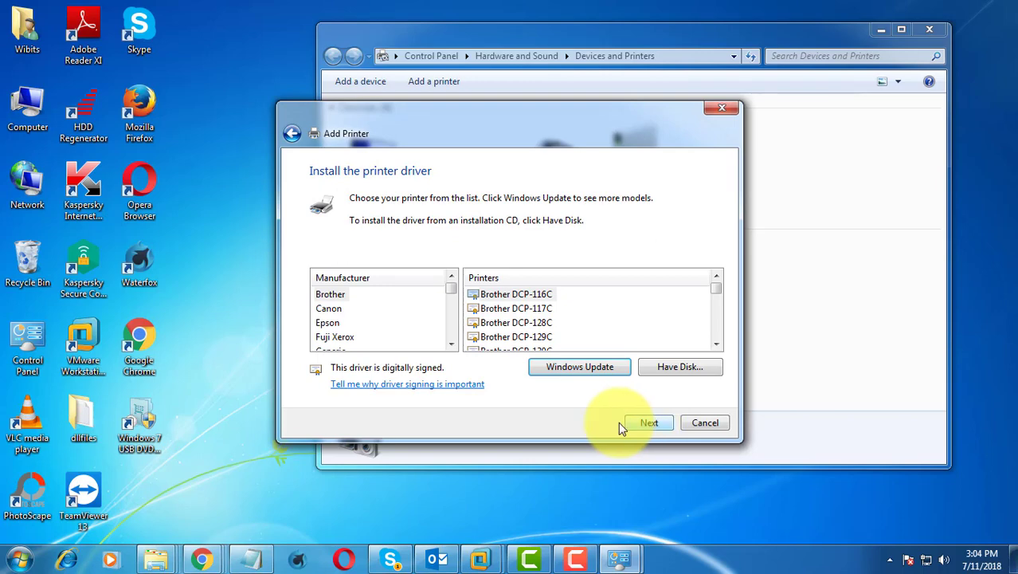
Choose the Canon LBP3910/3930 driver for the new printer and accept the suggested printer name.
left_click(331, 309)
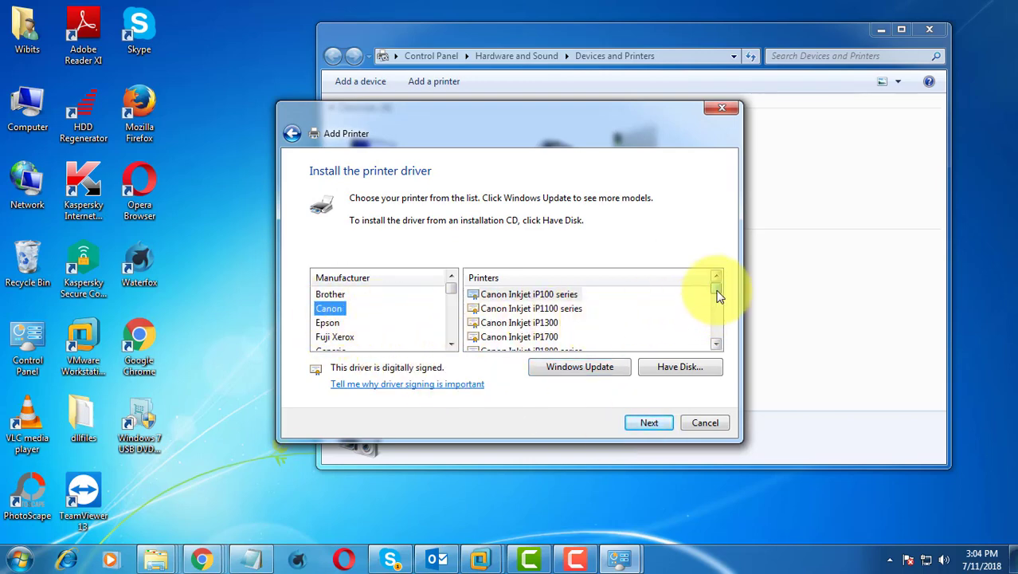
left_click_drag(717, 295, 717, 337)
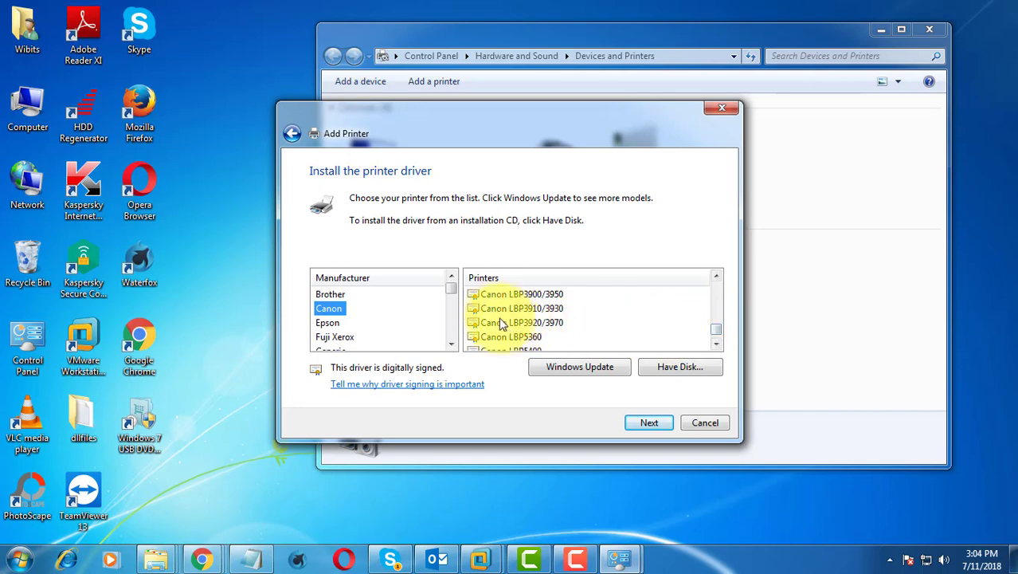
left_click(558, 309)
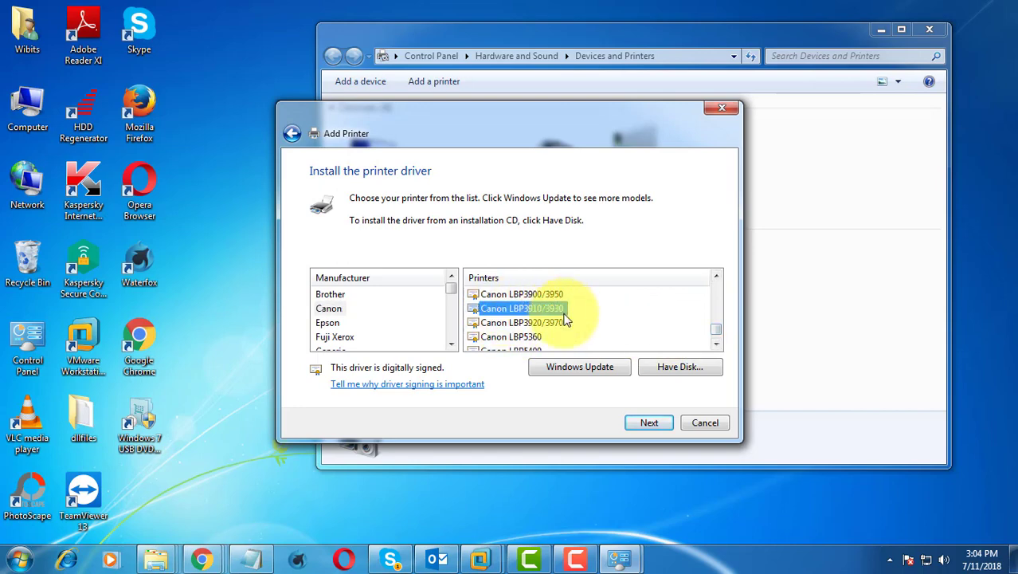
left_click(649, 422)
left_click(655, 422)
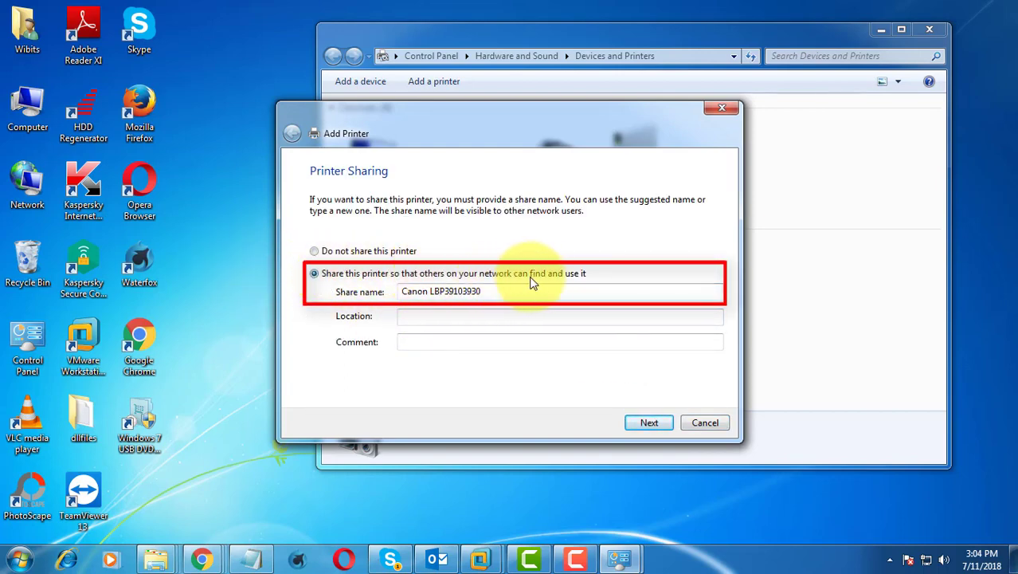
Share the new printer under the name My Office Printer, finish adding it as the default printer, and close Devices and Printers.
left_click_drag(502, 293, 401, 280)
type("My Office Printer")
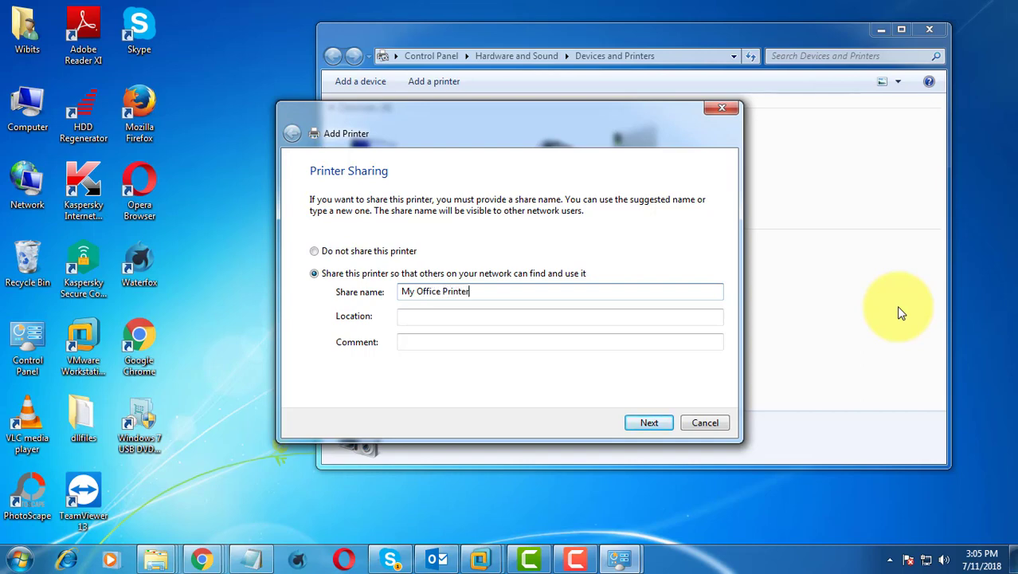
left_click(649, 423)
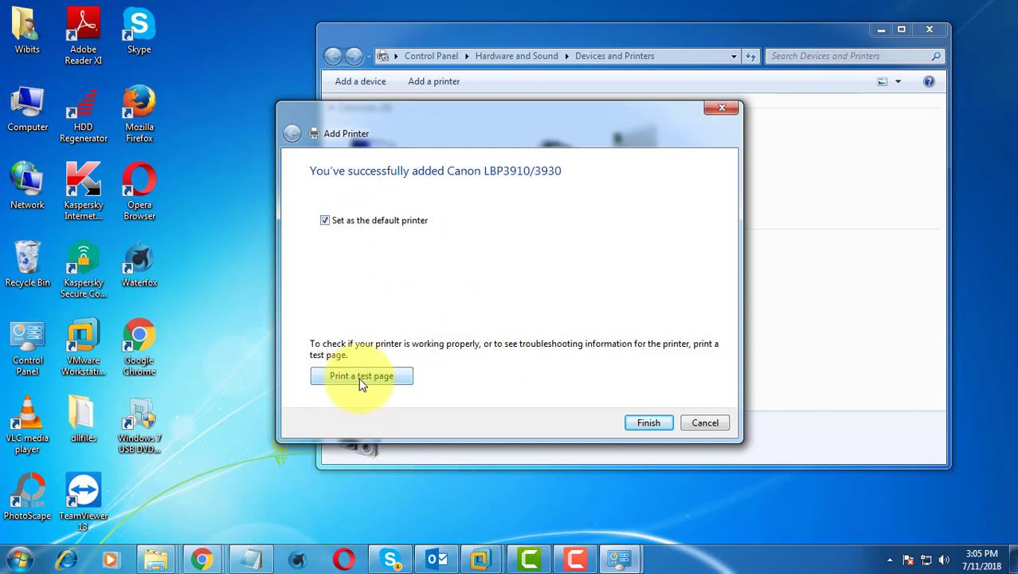
left_click(649, 423)
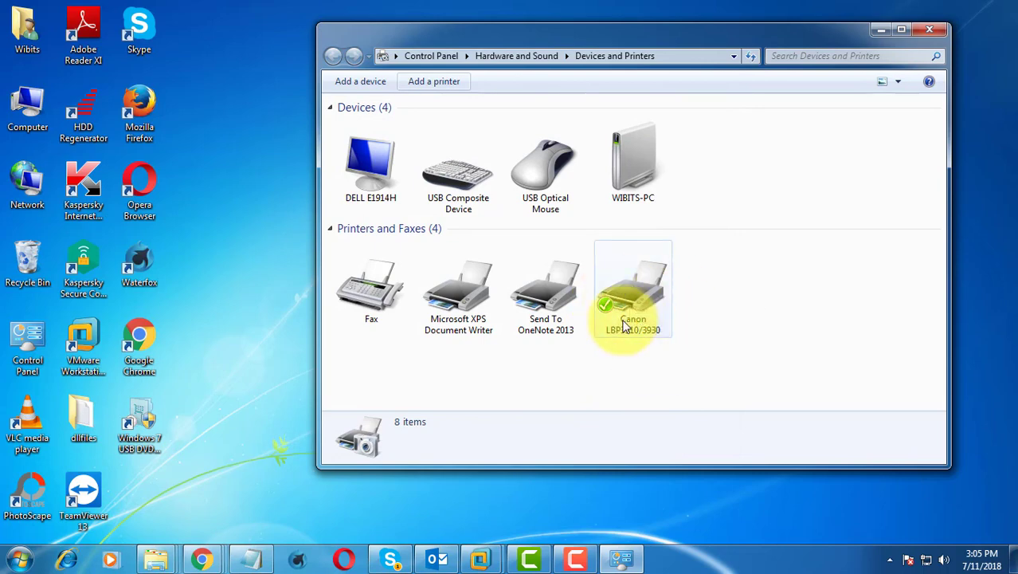
left_click(921, 32)
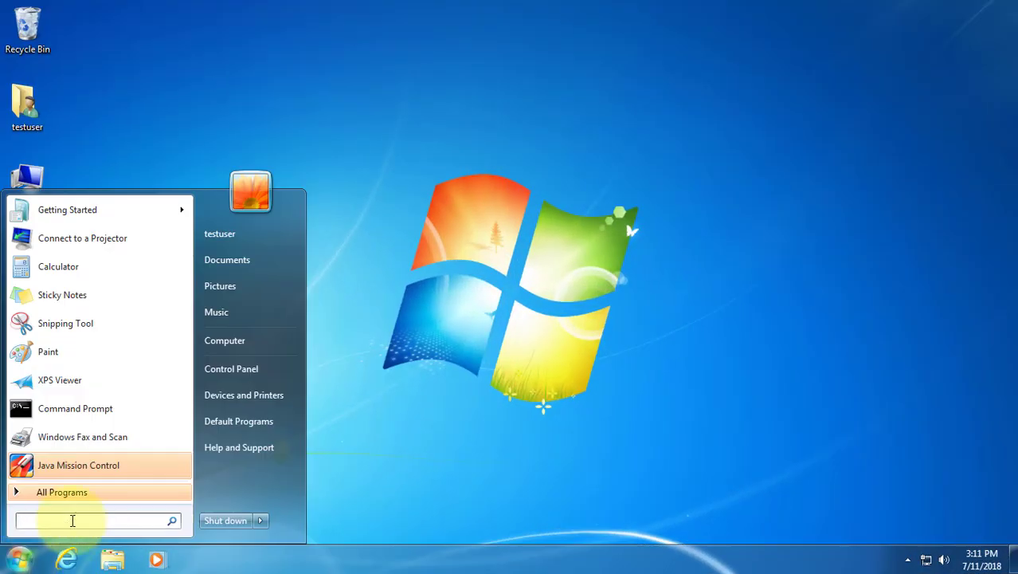
On the client computer, open the network location \\192.168.2.242 and sign in with the network user name and password.
type("\\\\192.168.2.242")
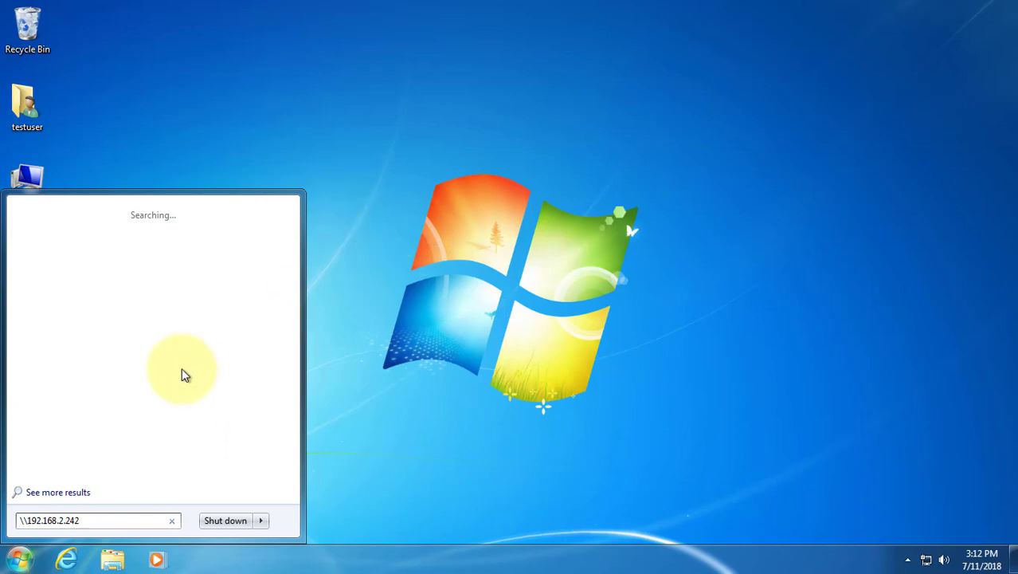
key("Return")
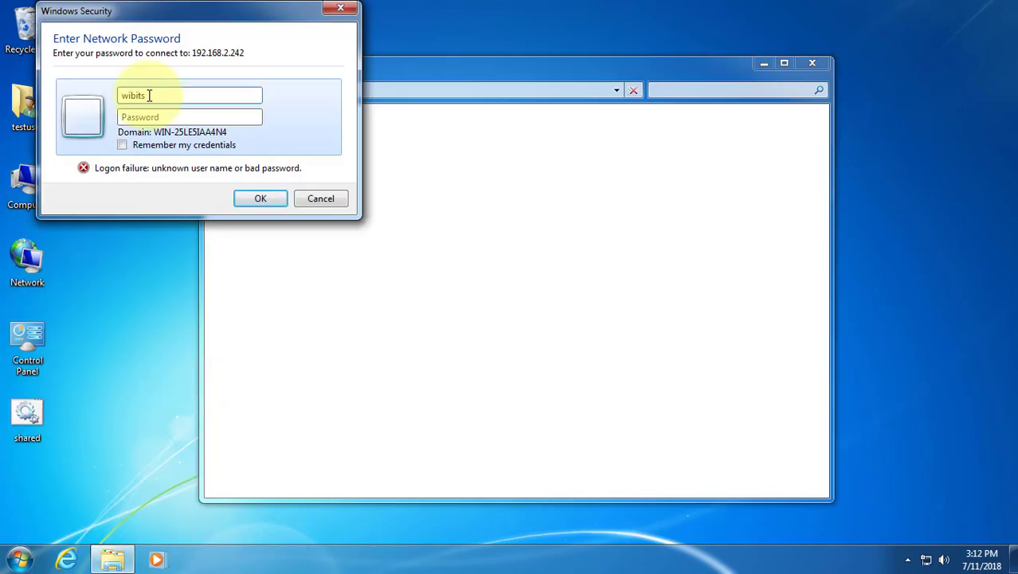
type("••")
key("Return")
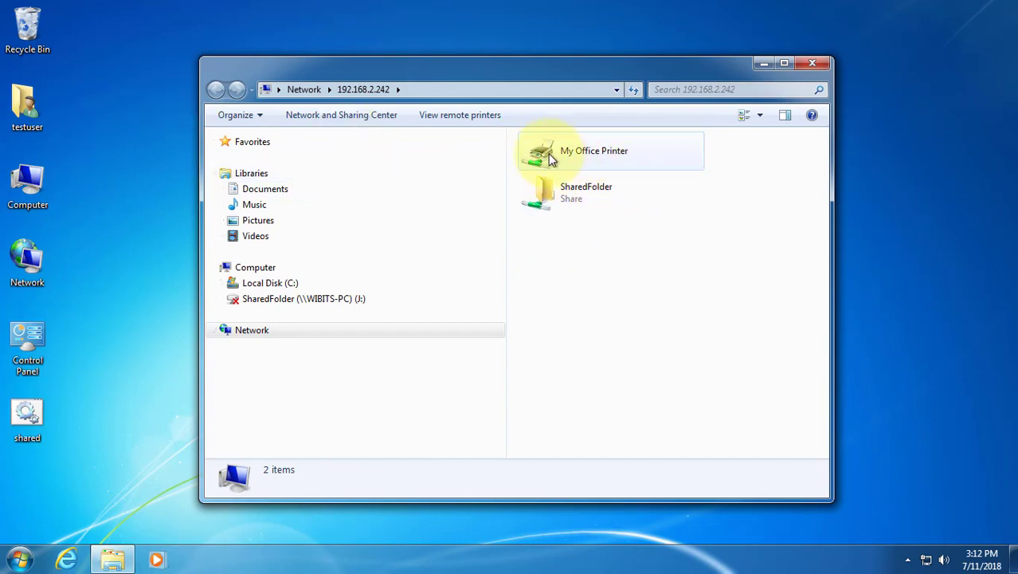
Connect to the shared My Office Printer and check its default printer setting, closing the print queue and network folder.
left_click(592, 157)
double_click(592, 157)
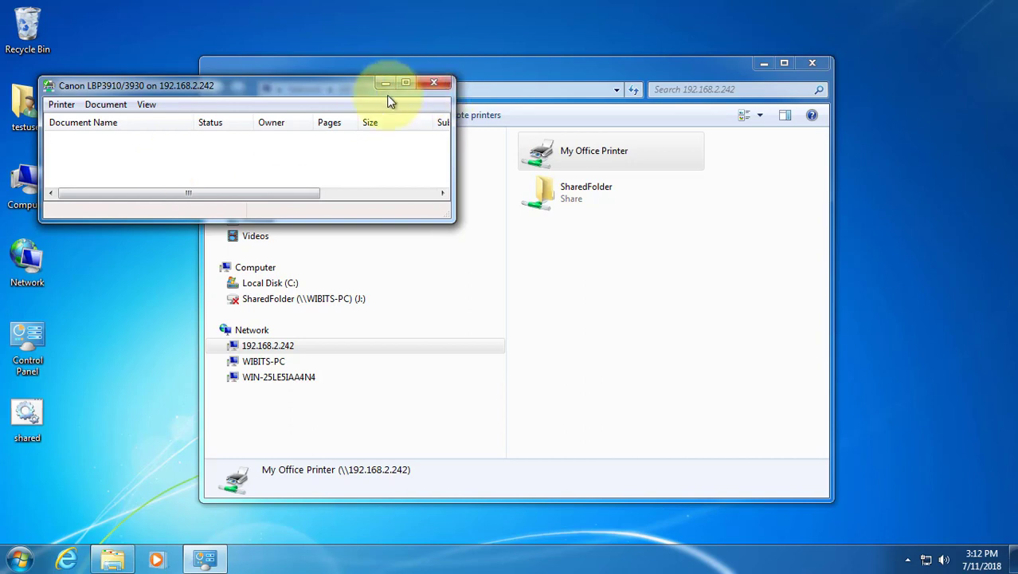
left_click(64, 106)
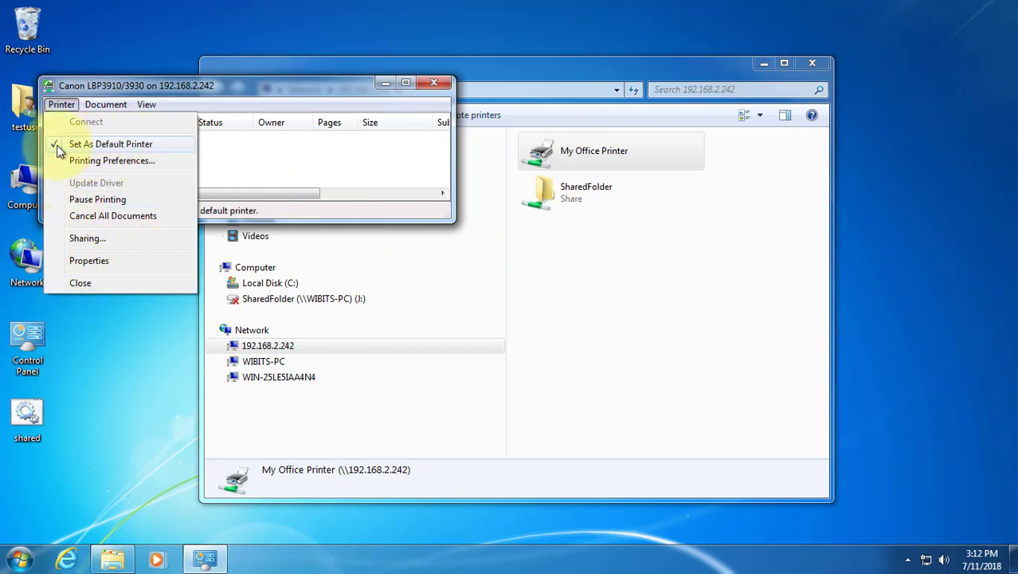
left_click(77, 283)
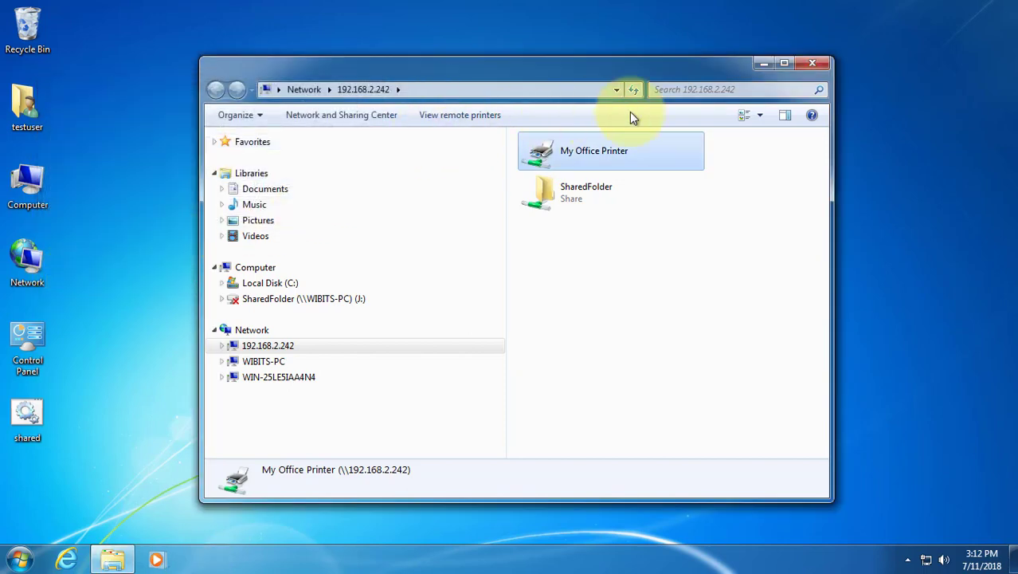
left_click(814, 64)
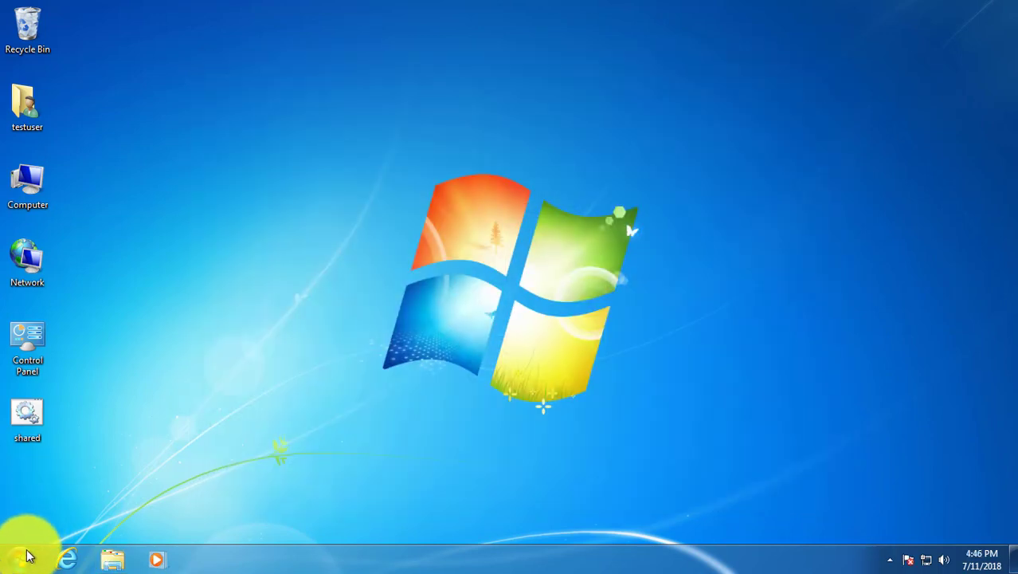
Open Notepad and write "Please Subscribe!!" in the blank document.
left_click(26, 551)
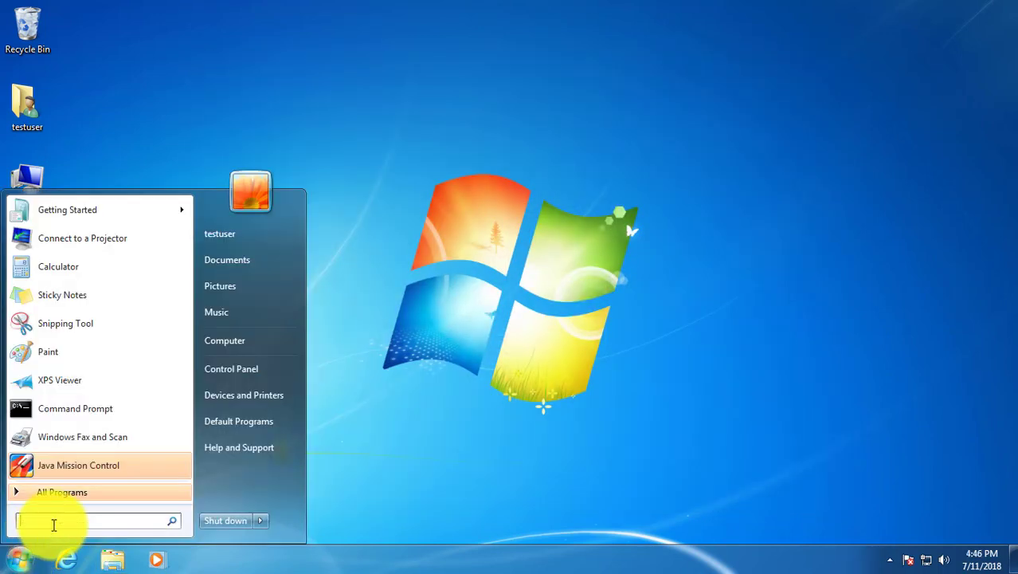
type("notepad")
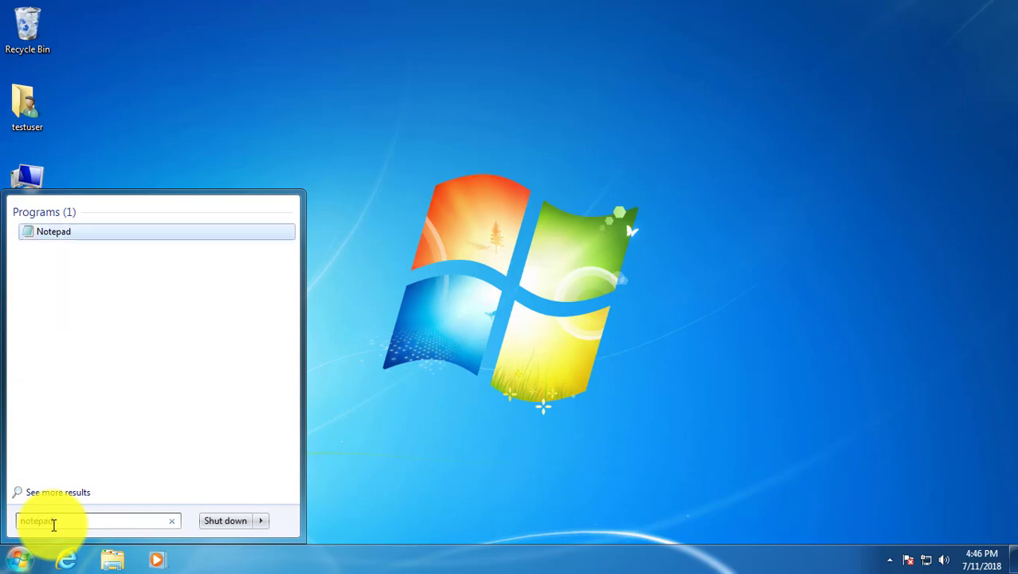
left_click(63, 234)
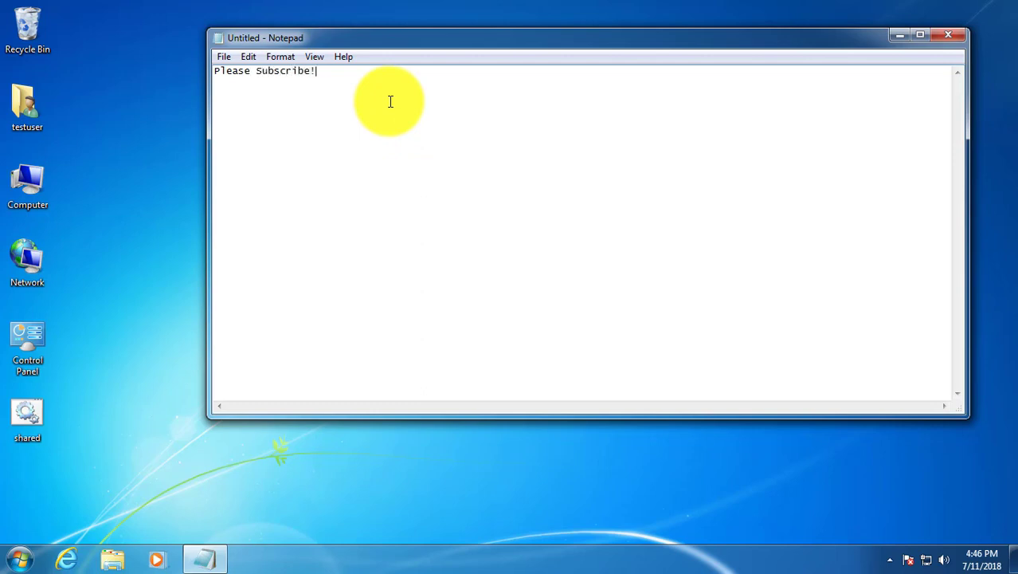
Set the font size of the "Please Subscribe!!" text to 72 and deselect the text.
left_click_drag(333, 70, 157, 79)
left_click(285, 57)
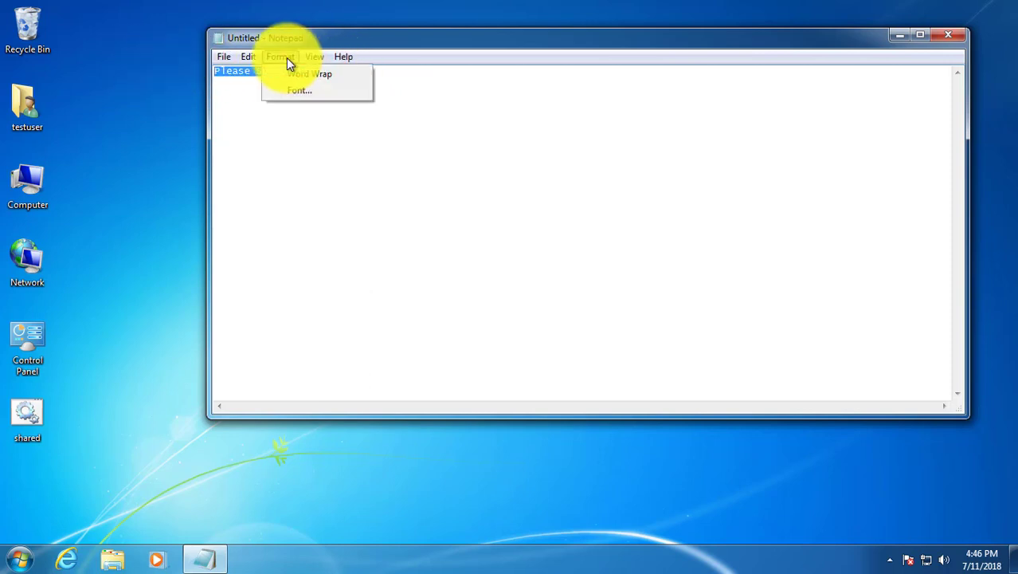
left_click(296, 90)
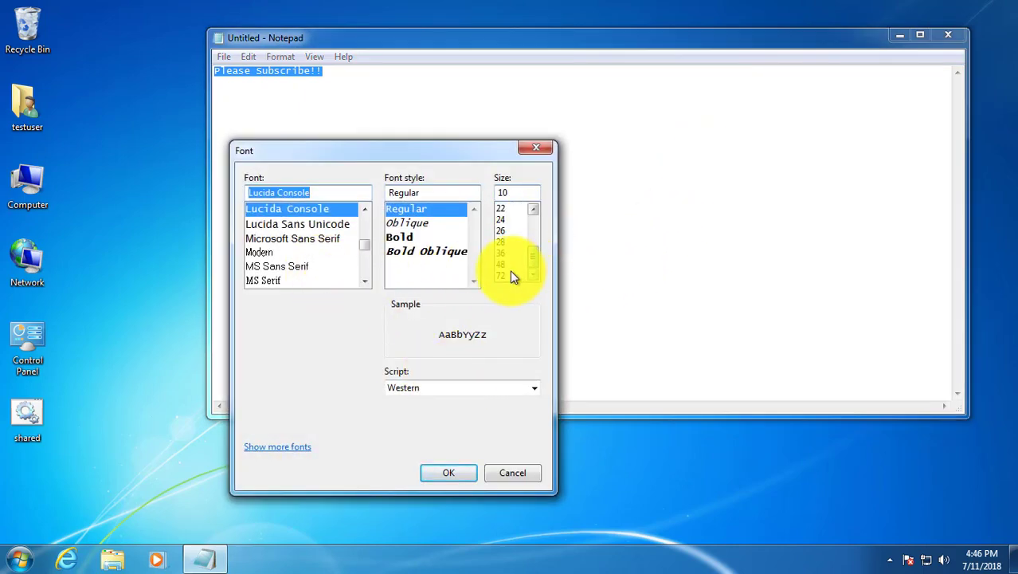
left_click(510, 273)
left_click(439, 475)
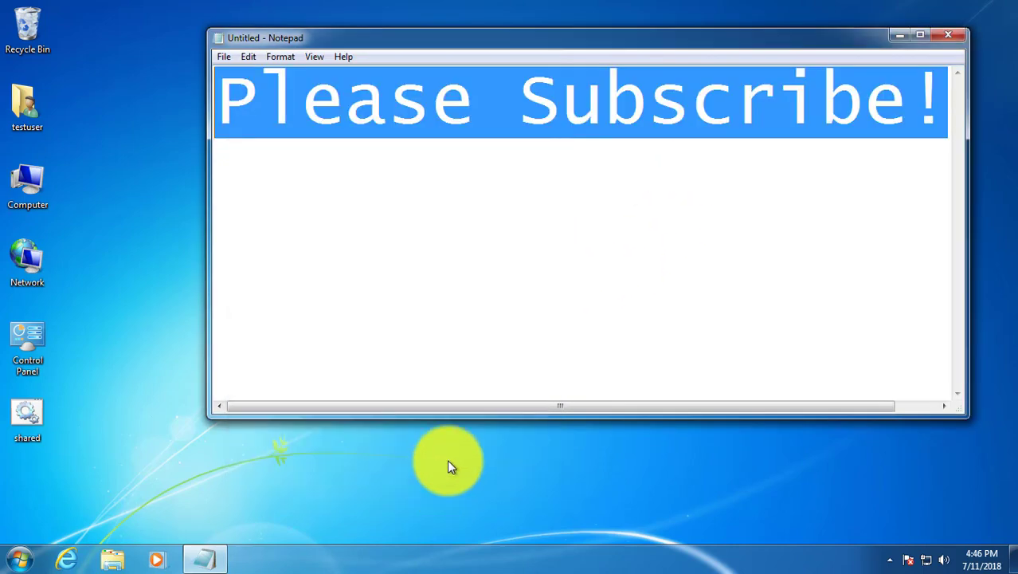
left_click(520, 331)
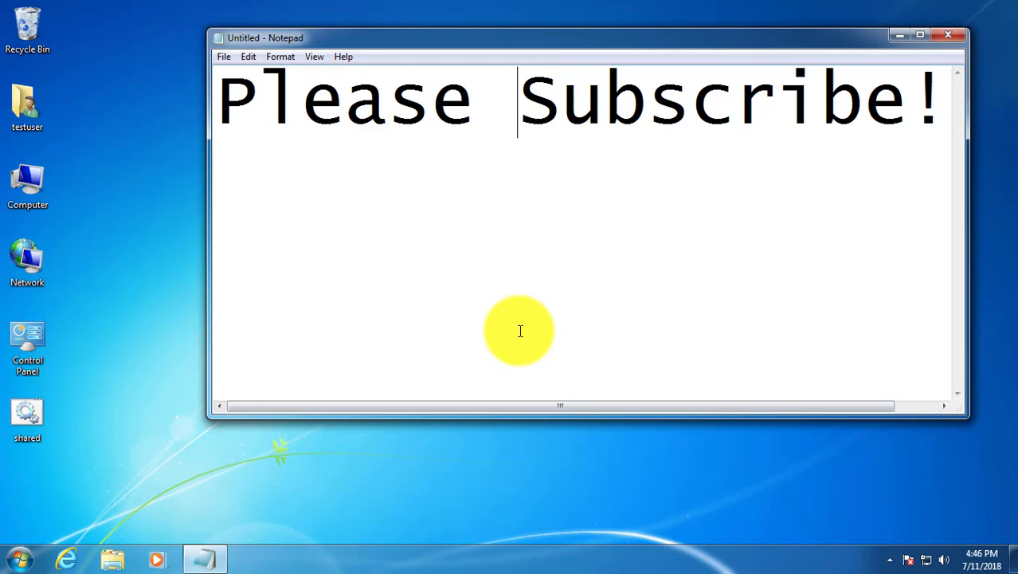
Open the print dialog for the untitled Notepad document.
left_click(226, 57)
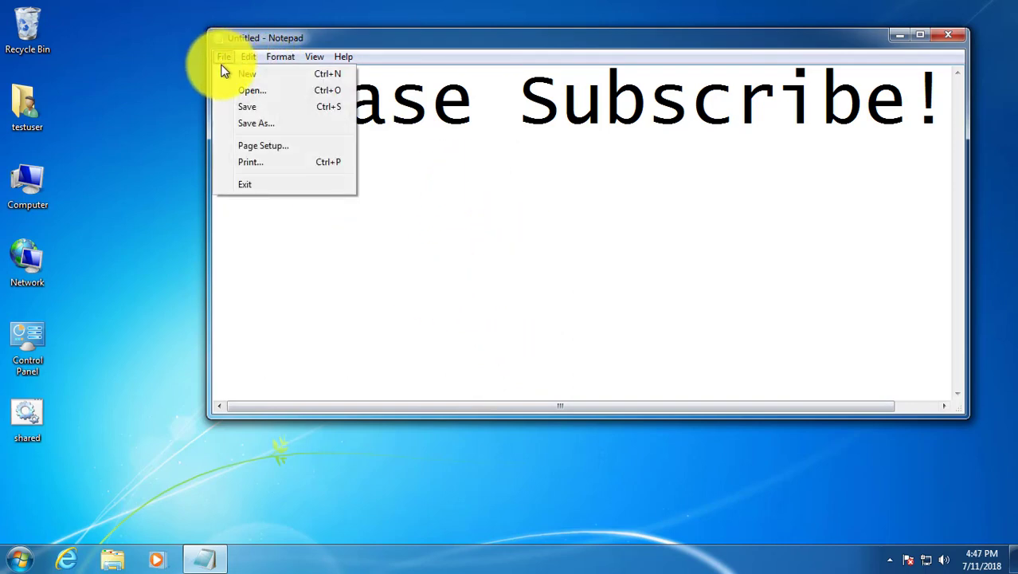
left_click(246, 162)
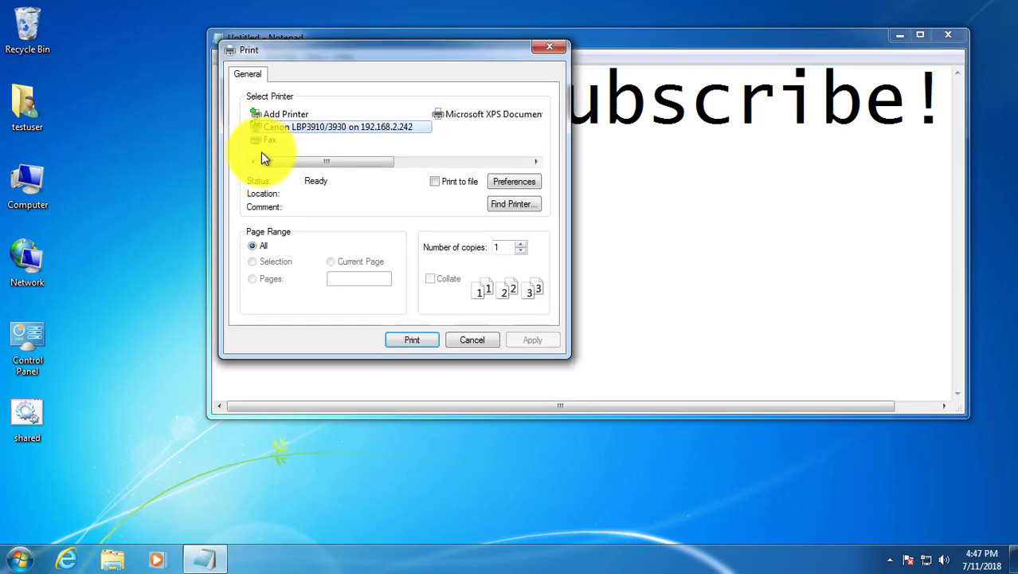